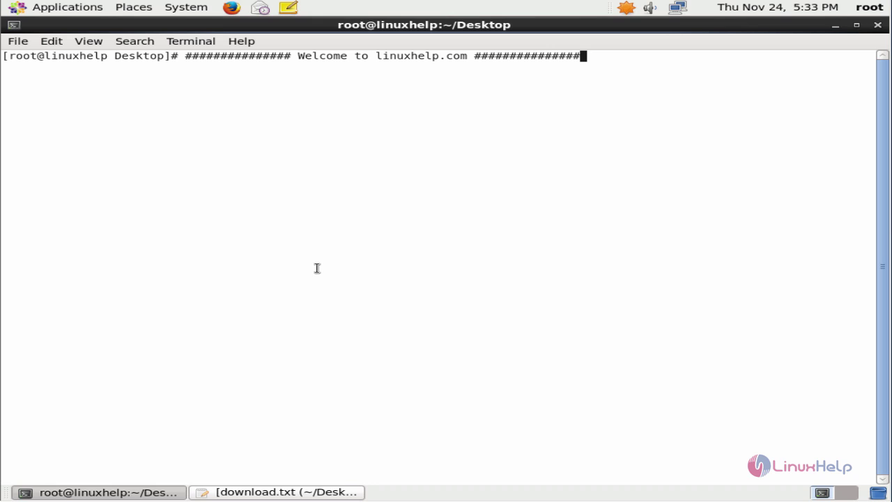
Update curl and libcurl to 7.19.7-52.el6 via yum, accepting the transaction and GPG key, then clear the screen
key("ctrl+u")
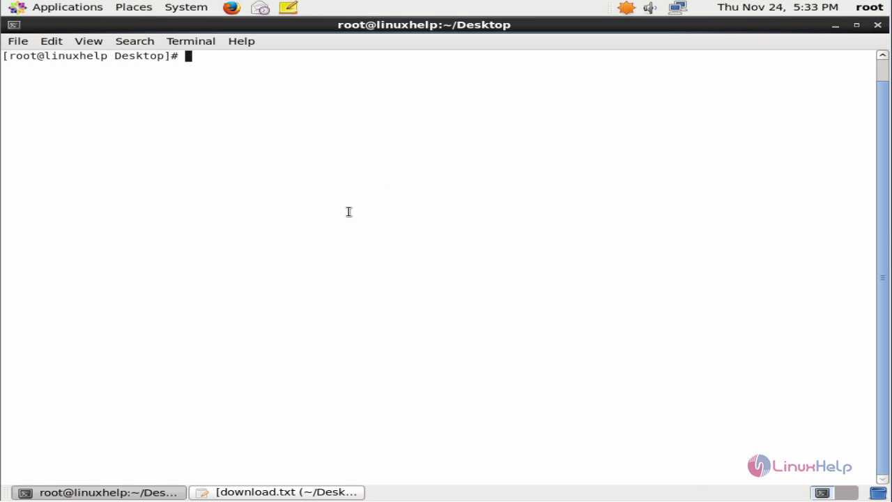
type("yum instal")
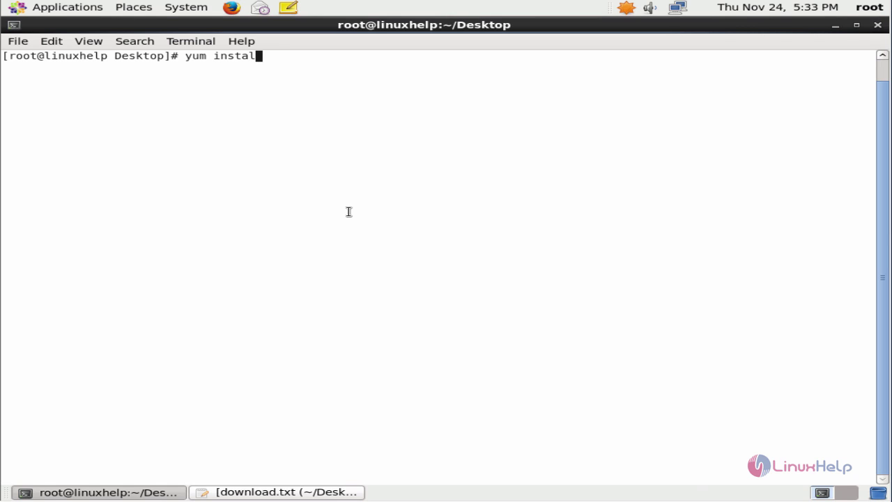
type("l curl")
key("Return")
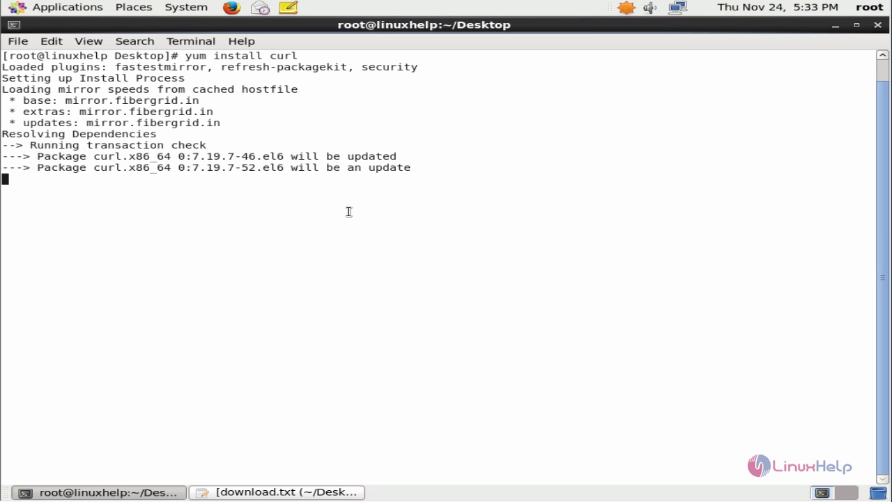
type("y")
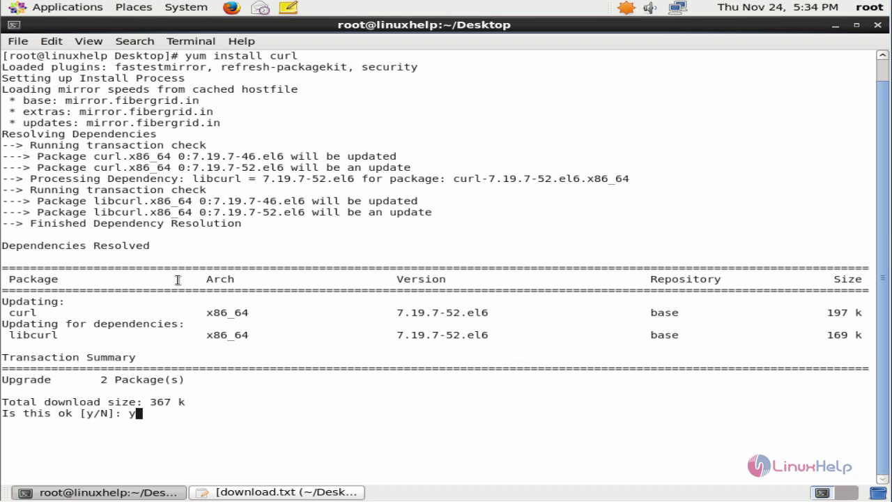
key("Return")
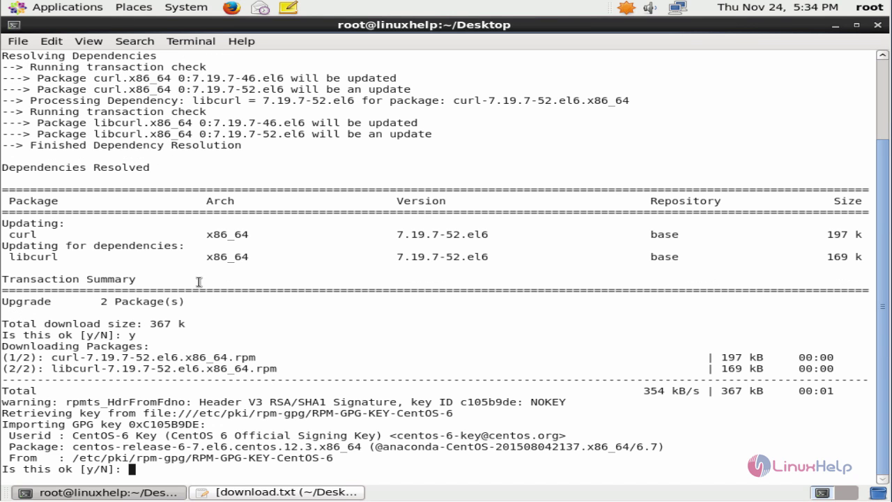
type("y")
key("Return")
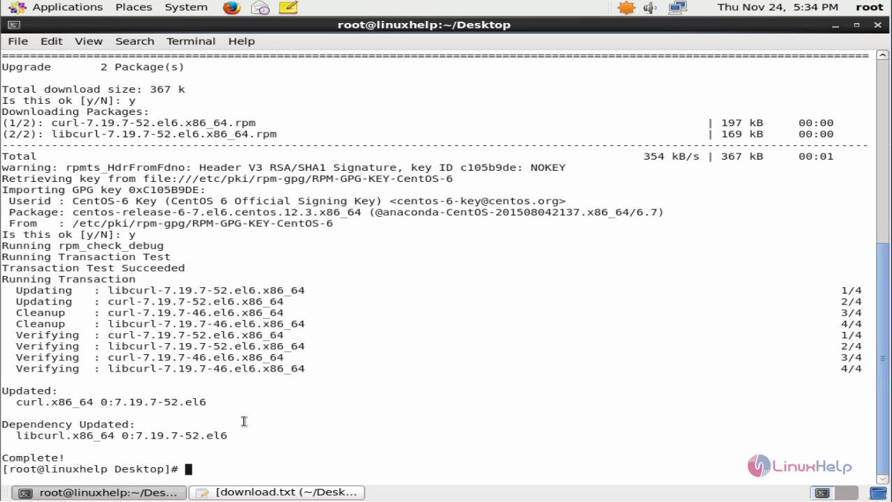
key("ctrl+l")
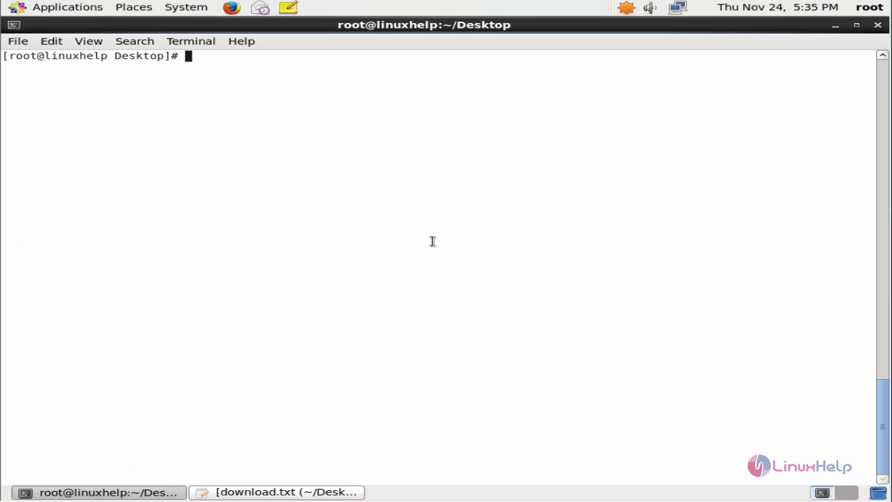
Install the epel-release 6-8 package with yum, confirming with y
type("yum install epel")
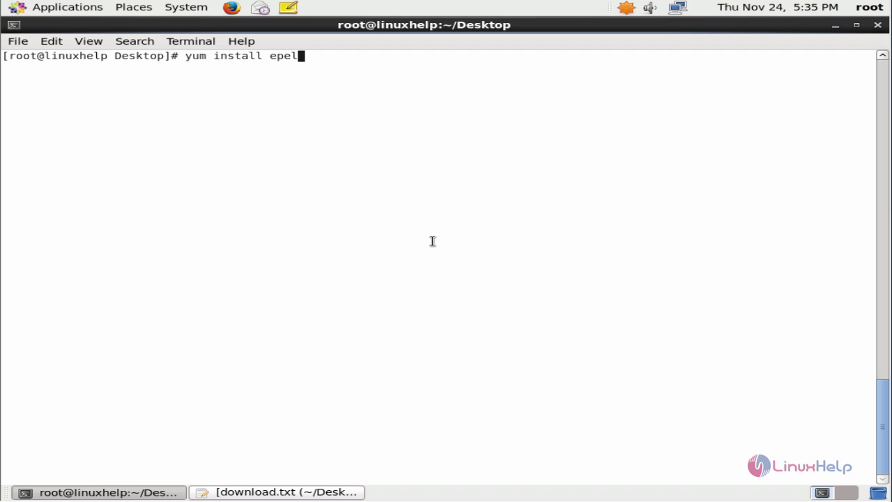
type("-release")
key("Return")
type("y")
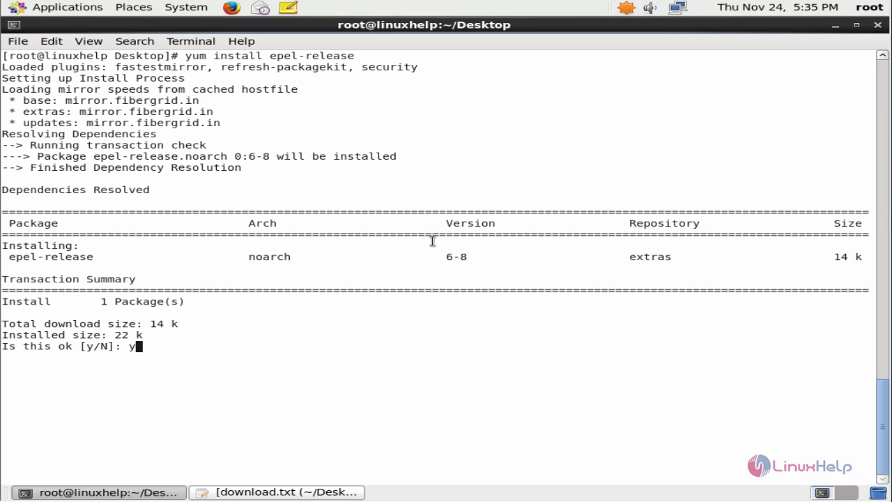
key("Return")
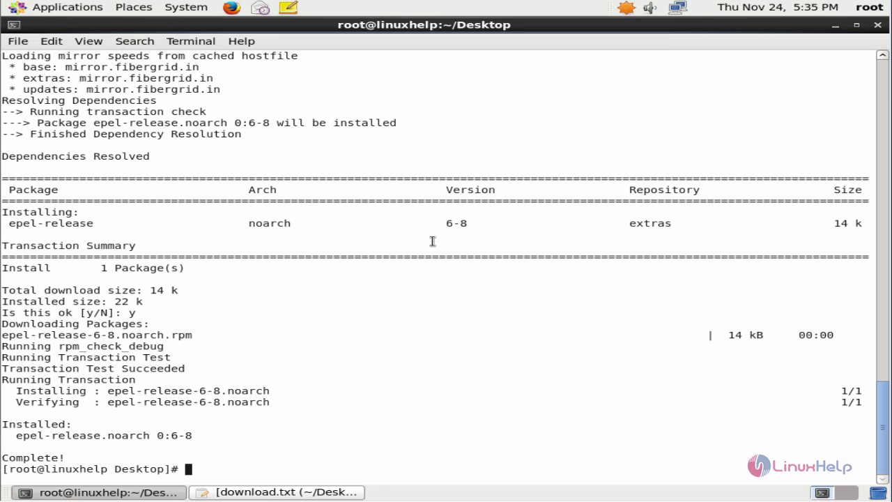
Install clamav and clamd 0.99.2 via yum, accepting the EPEL key, then start the clamd service
type("yum install clama")
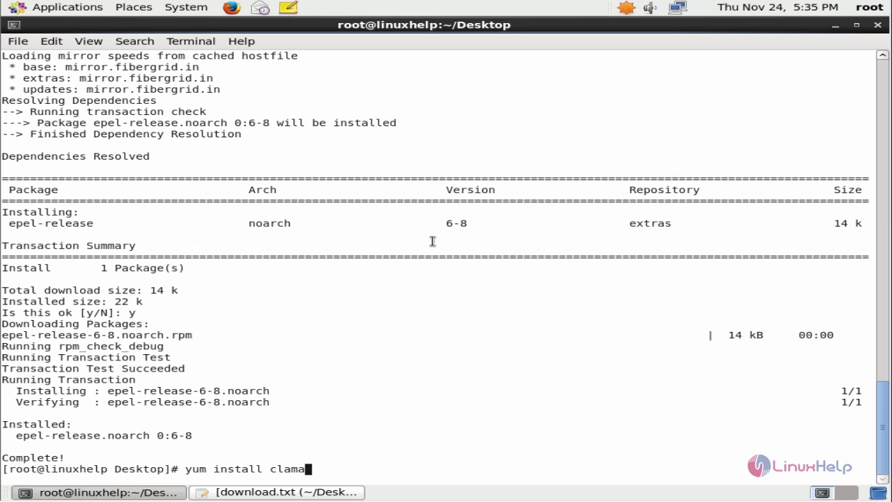
type("v clamd")
key("Return")
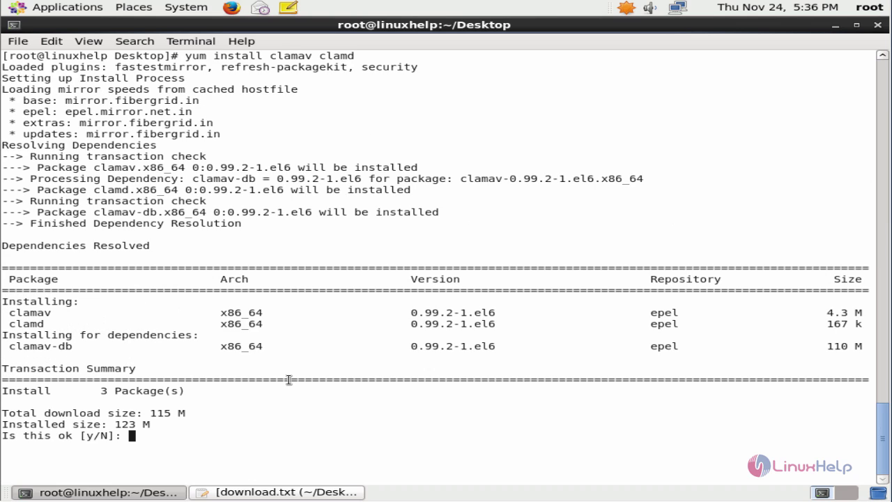
type("y")
key("Return")
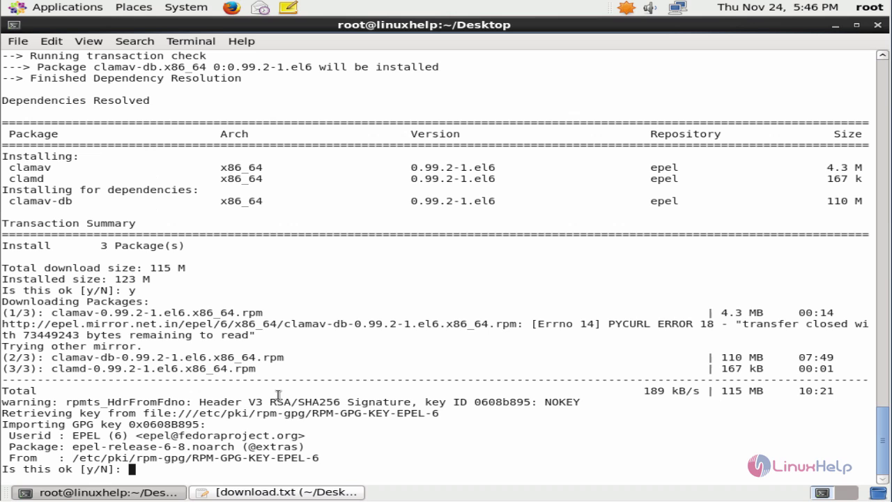
type("y")
key("Return")
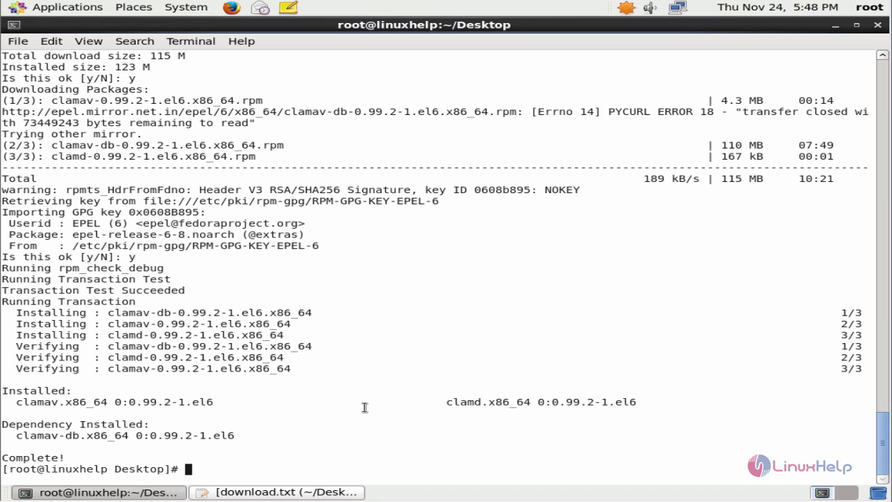
type("service clamd ")
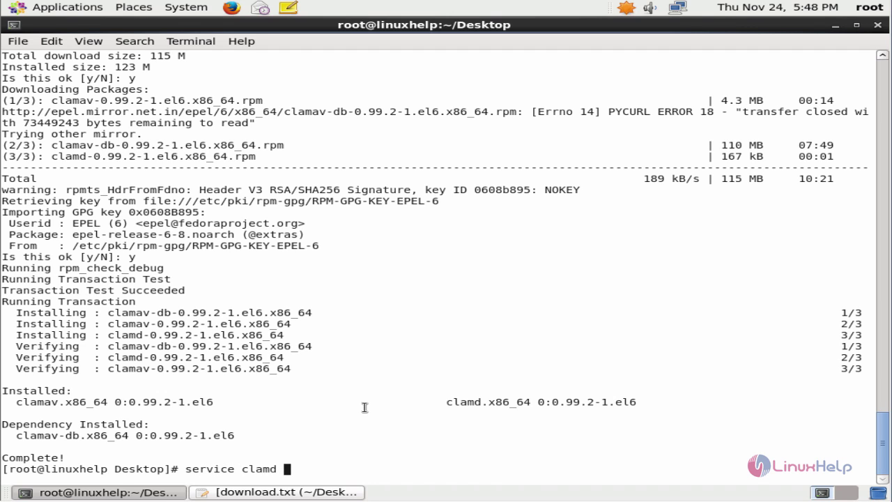
type("start")
key("Return")
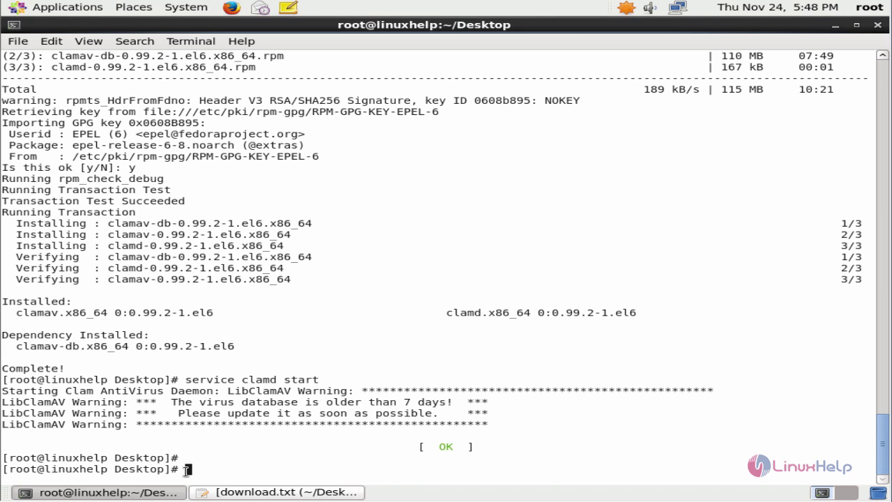
Copy the ClamTK download URL from download.txt in gedit
left_click(279, 492)
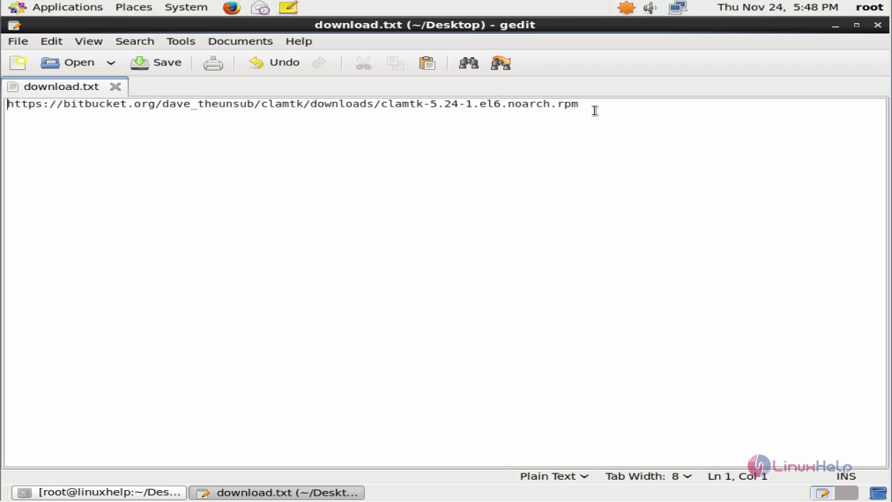
left_click_drag(582, 104, 550, 104)
left_click_drag(490, 104, 4, 104)
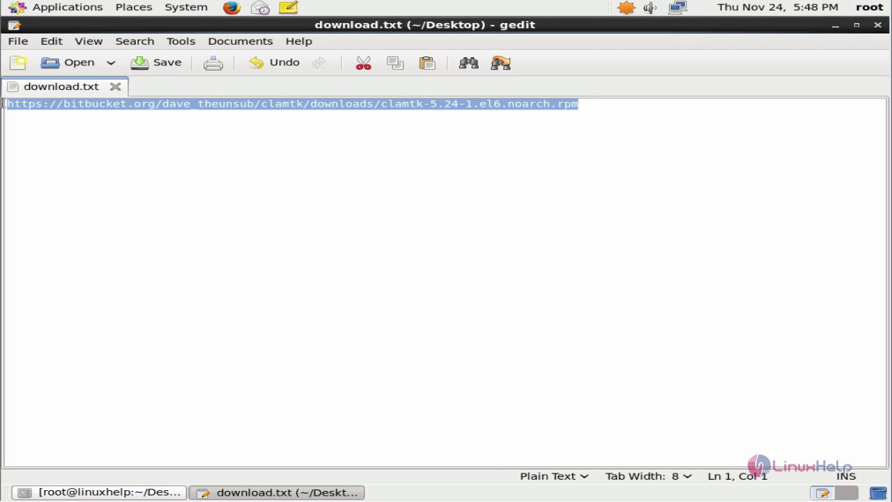
right_click(26, 104)
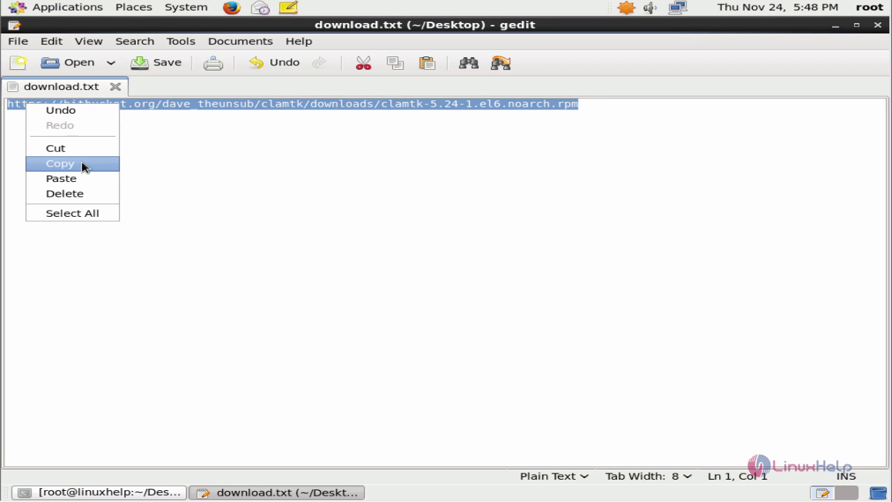
left_click(82, 165)
Download the ClamTK rpm with wget using the copied URL, then list the Desktop files
key("alt+Tab")
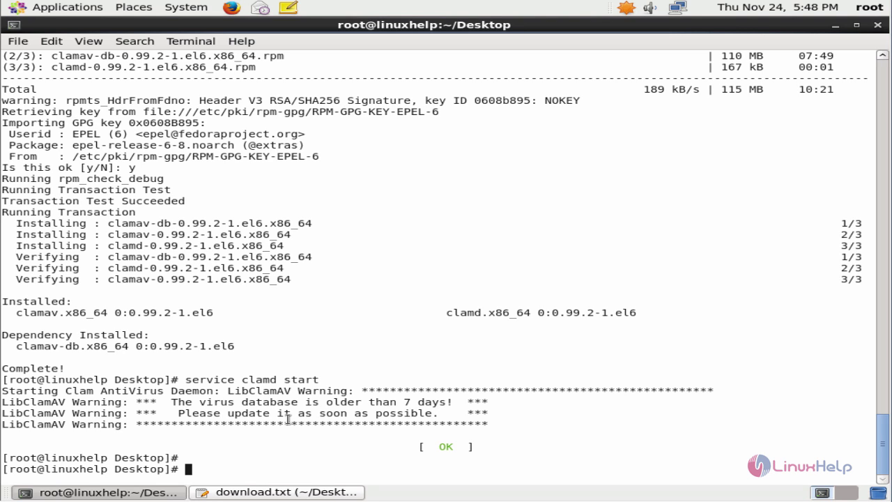
type("wget")
right_click(286, 359)
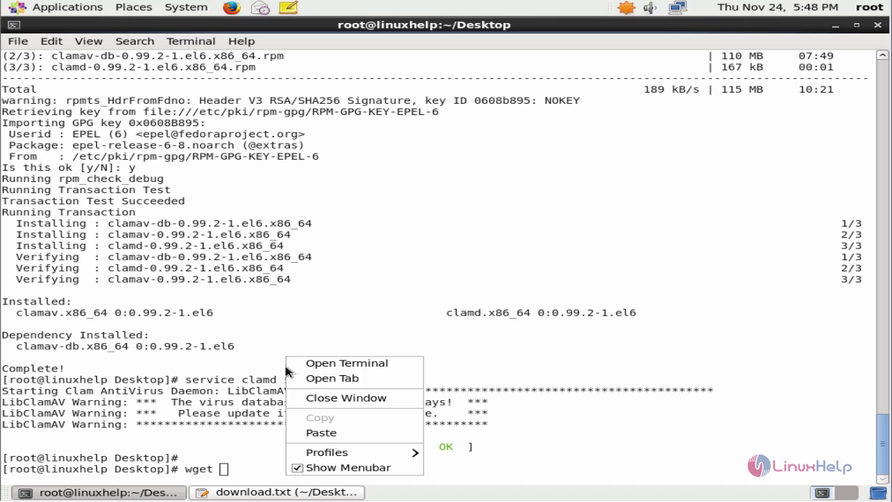
left_click(321, 432)
key("Return")
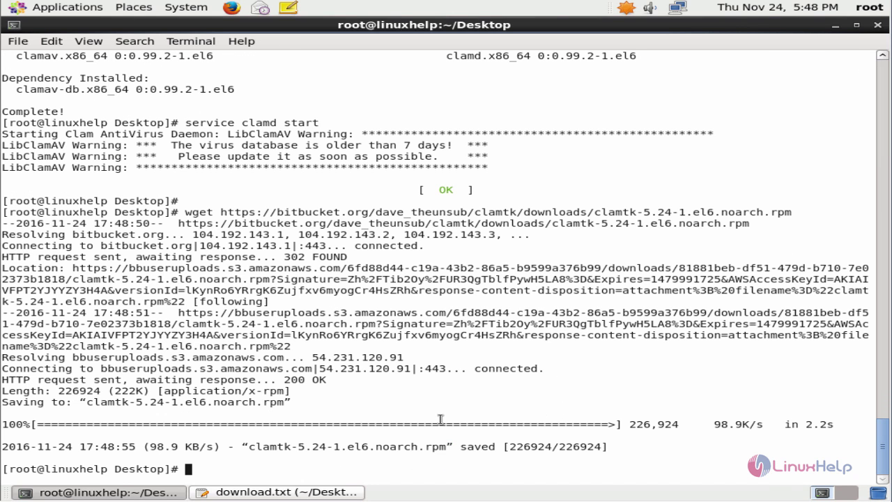
type("ll")
key("Return")
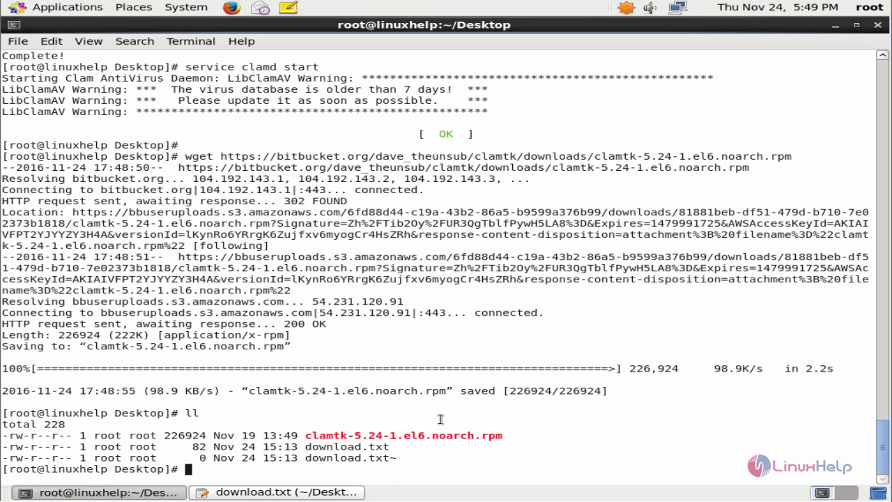
Install the downloaded clamtk rpm with yum localinstall, confirming with y
type("yum localinstall cl")
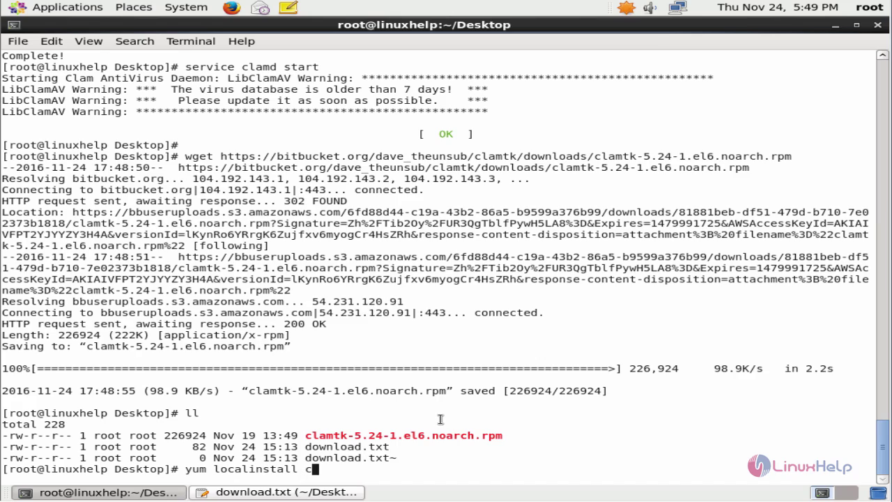
key("Tab")
key("BackSpace")
key("Return")
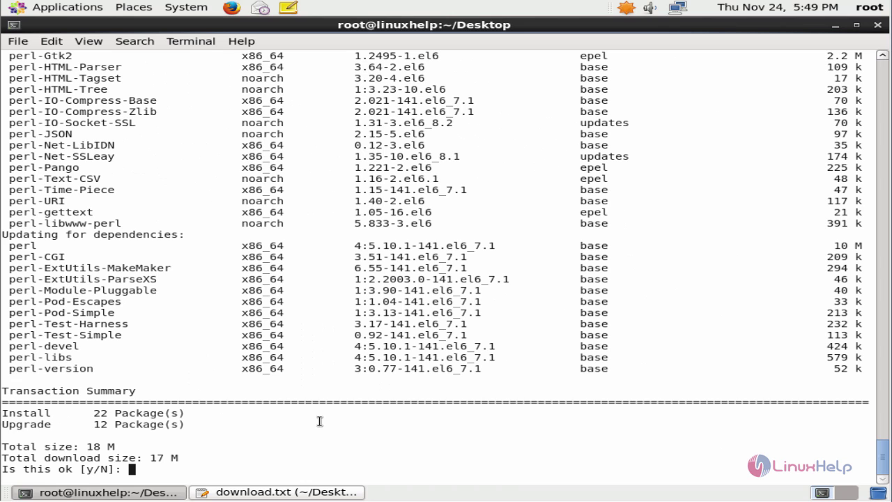
type("y")
key("Return")
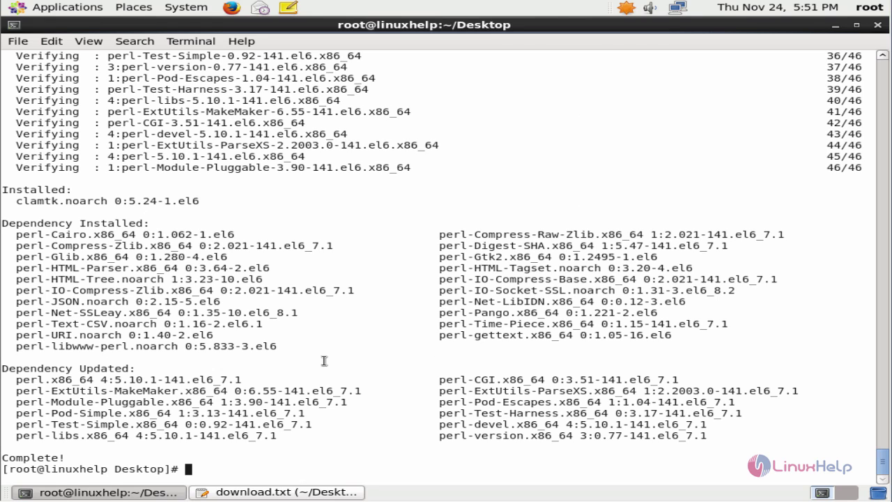
Launch clamtk from the terminal, note the outdated-database warning, and close the Virus Scanner window
type("clamtk")
key("BackSpace")
key("Return")
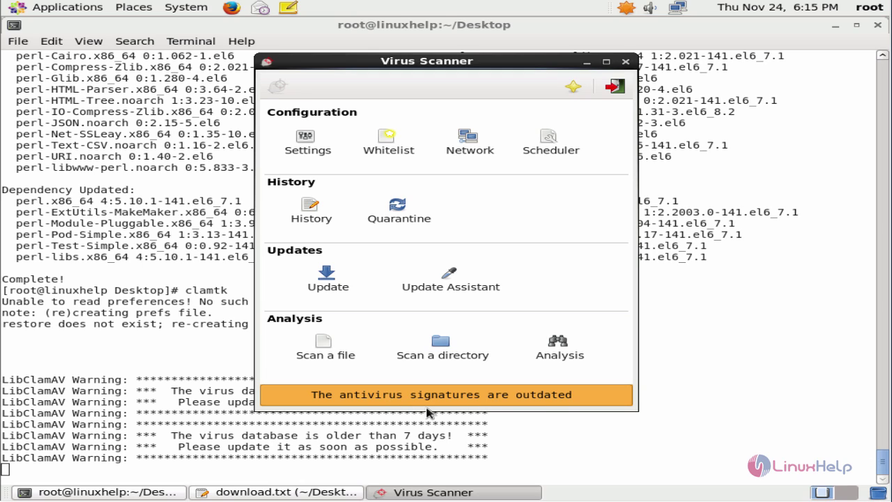
left_click(626, 64)
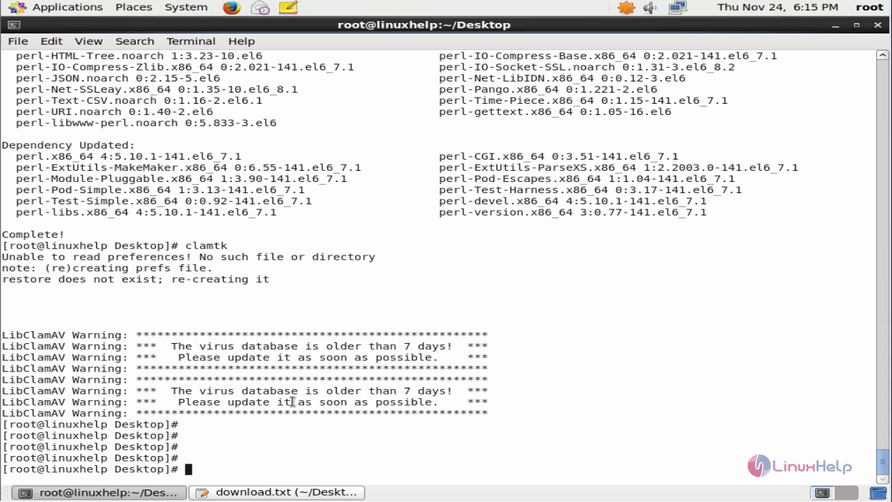
Run freshclam to update the virus database to 5134169 signatures, then restart clamd
type("freshclam")
key("Return")
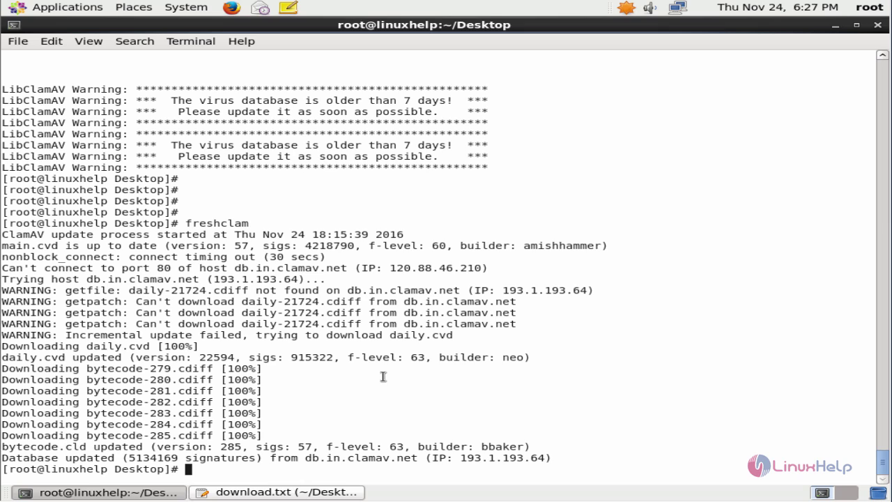
type("servoce cla")
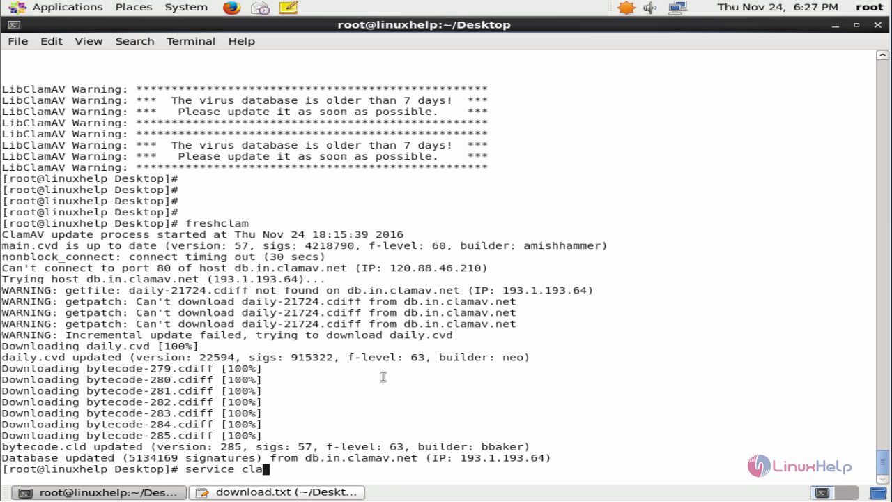
type("md restart")
key("Return")
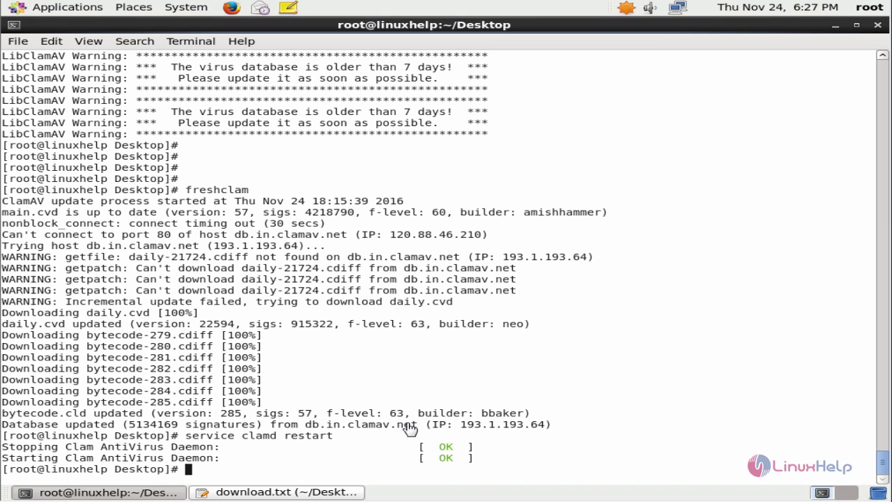
Relaunch clamtk and enable 'Scan directories recursively' in its Settings page
type("clamtk")
key("Return")
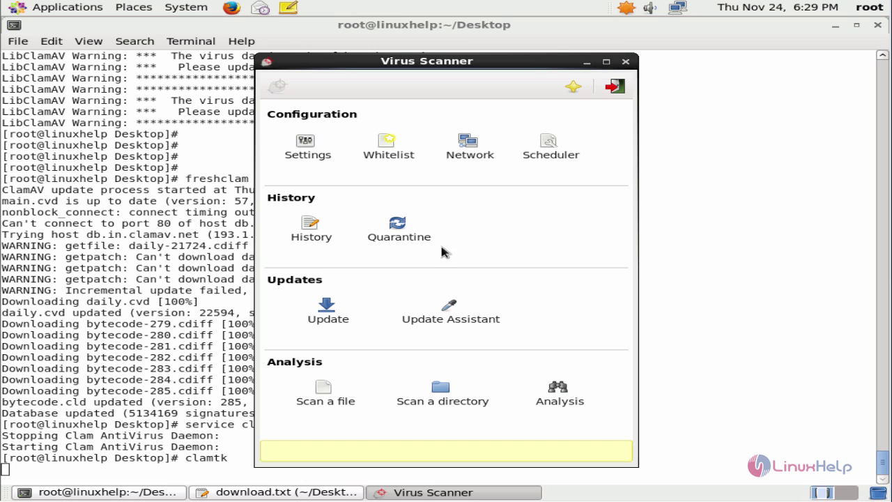
left_click(317, 154)
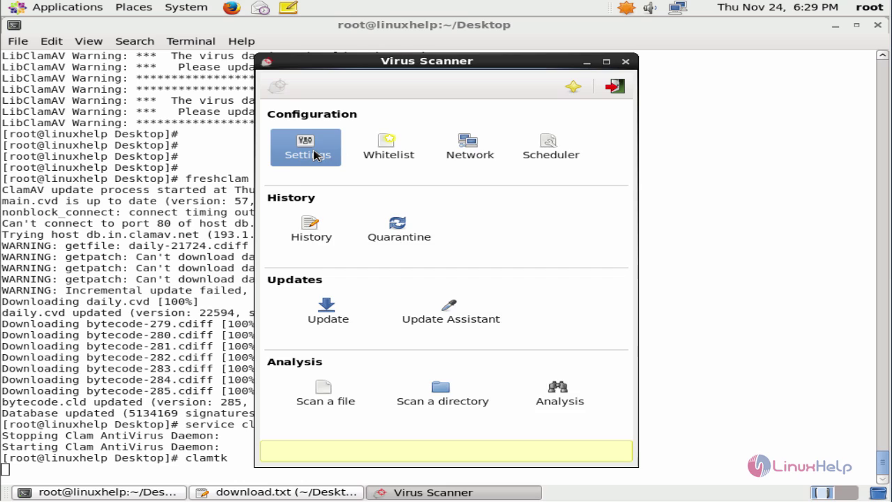
double_click(317, 154)
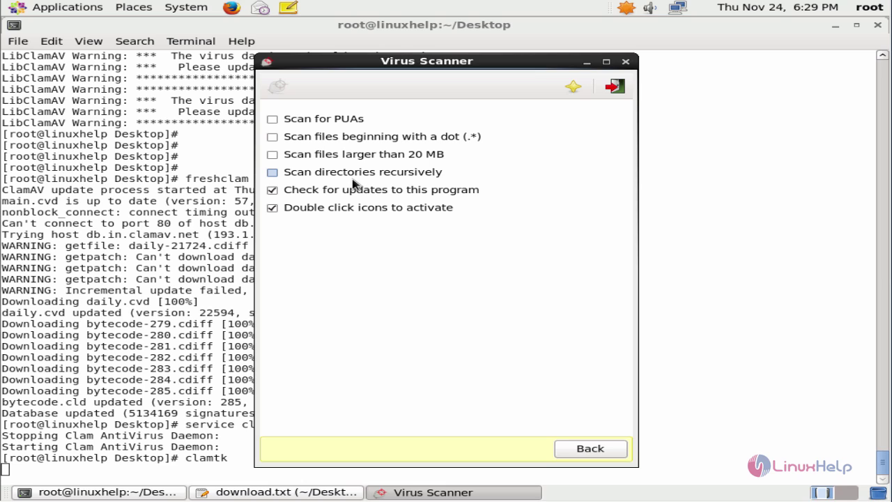
left_click(272, 172)
View the empty Whitelist, then the Network proxy settings (No proxy, port 8080) without changes
left_click(597, 450)
left_click(413, 151)
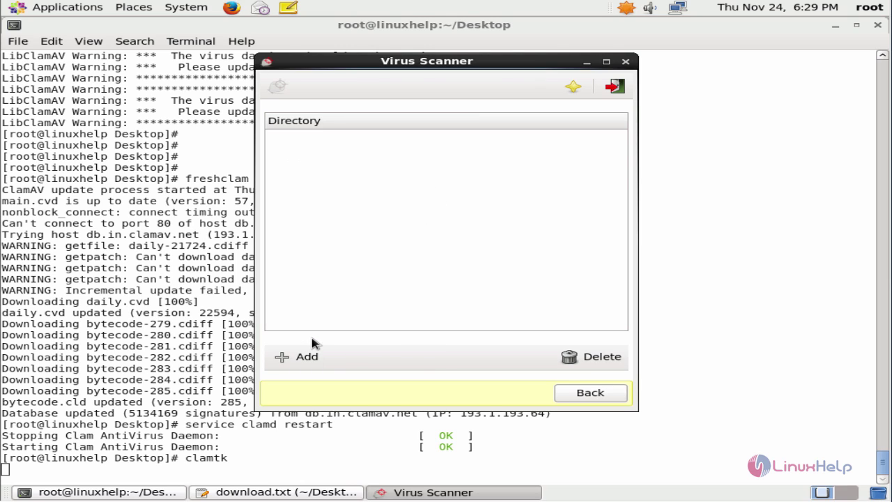
left_click(589, 392)
left_click(469, 135)
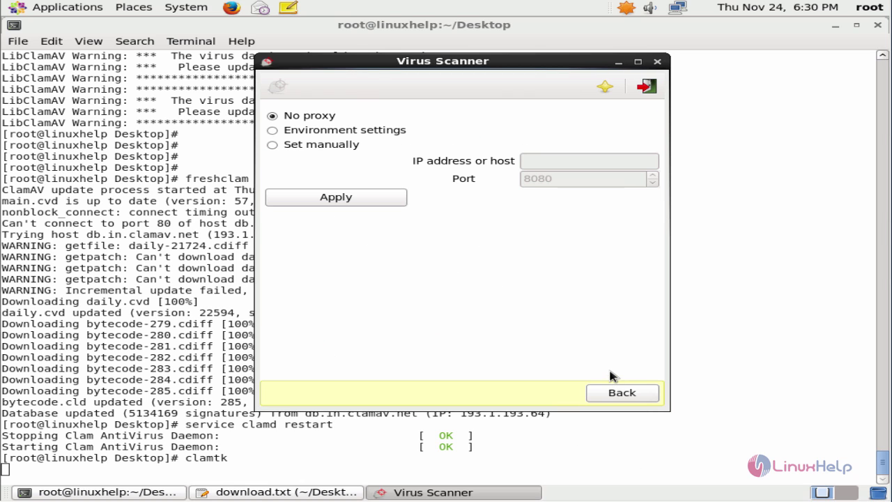
left_click(619, 392)
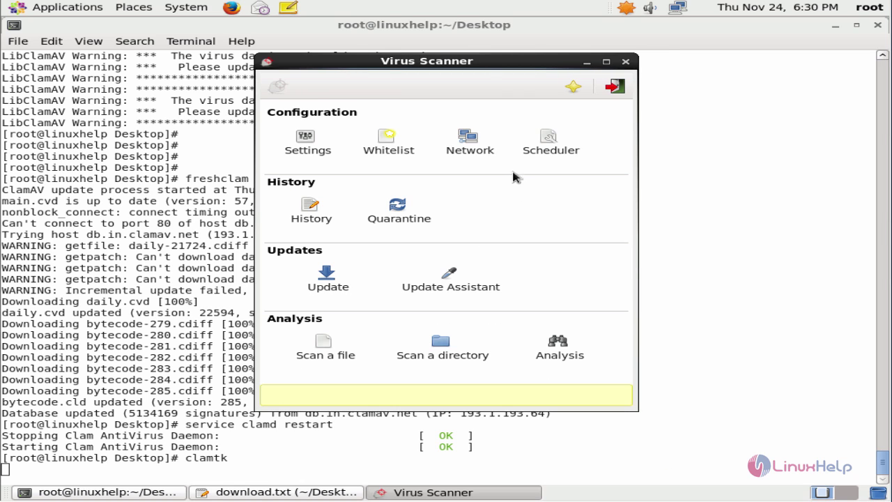
left_click(481, 143)
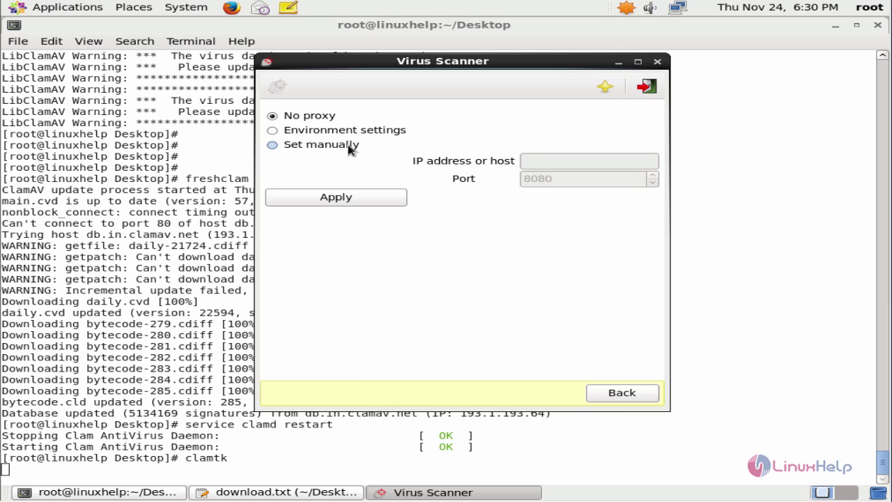
Look through the Scheduler, the empty scan History and the empty Quarantine, returning to the main menu
left_click(618, 395)
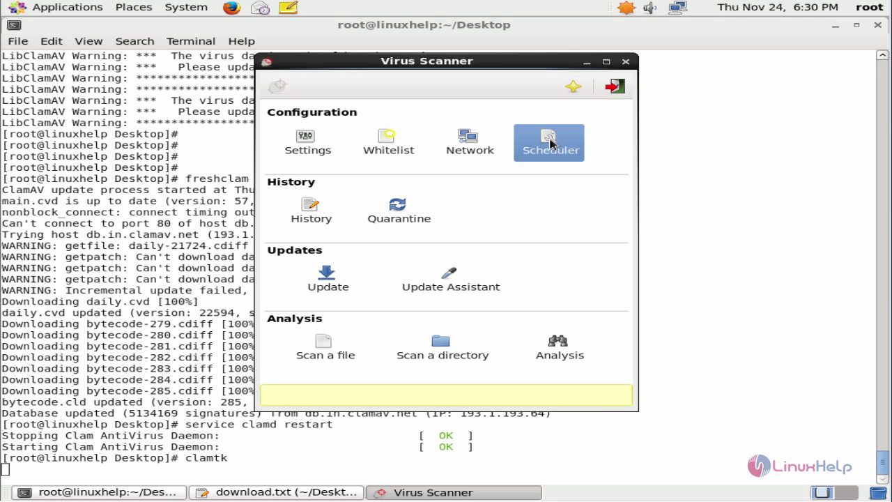
left_click(550, 144)
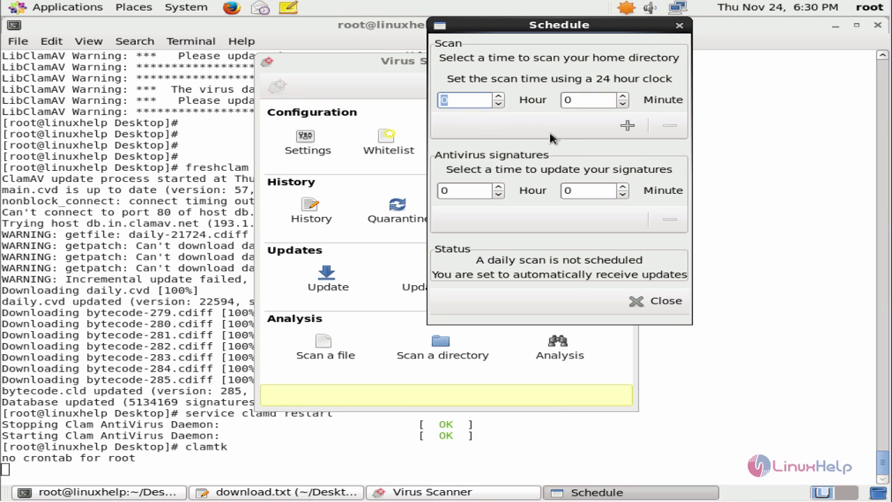
key("Escape")
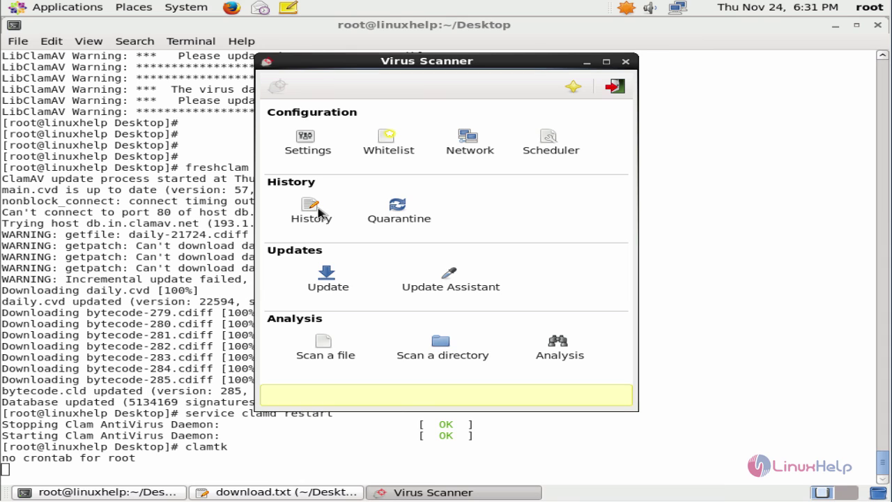
left_click(314, 211)
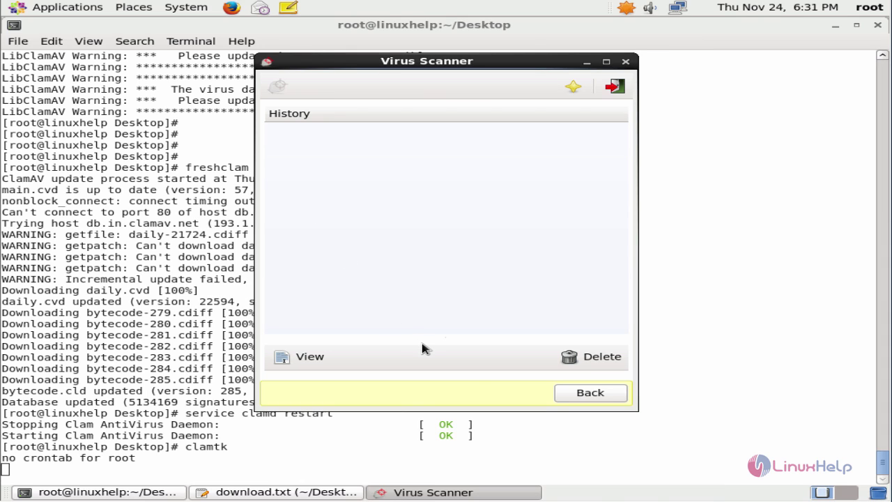
left_click(581, 393)
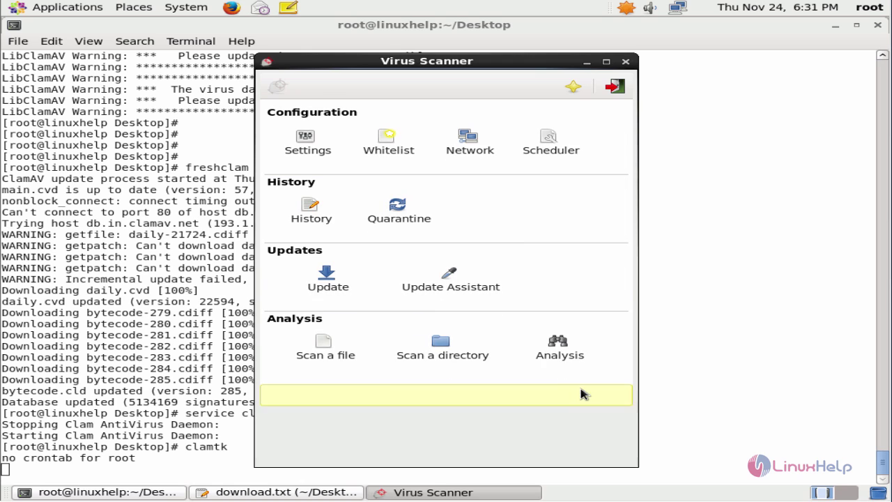
left_click(415, 221)
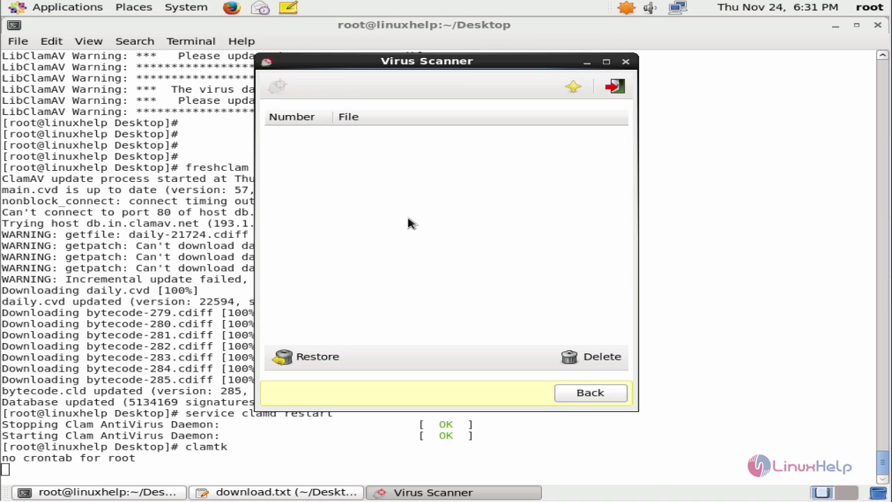
key("Escape")
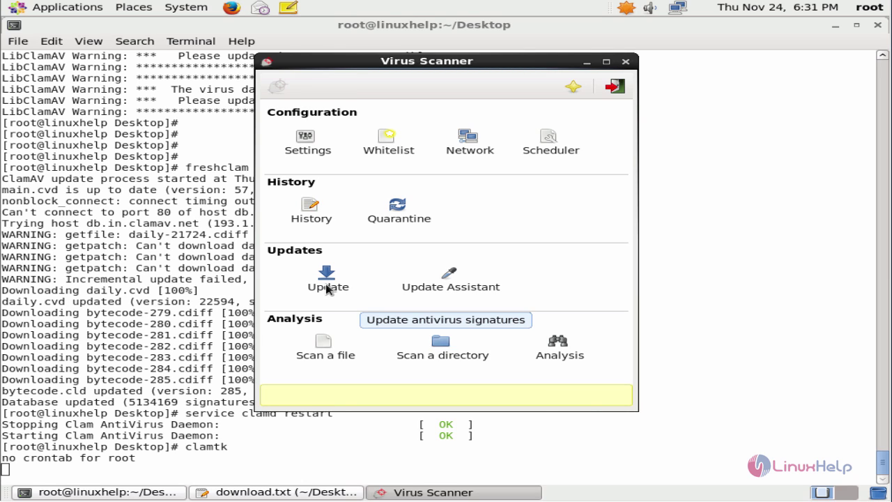
Check the Update Assistant choices without changes, then open the Select a directory picker for scanning
left_click(448, 280)
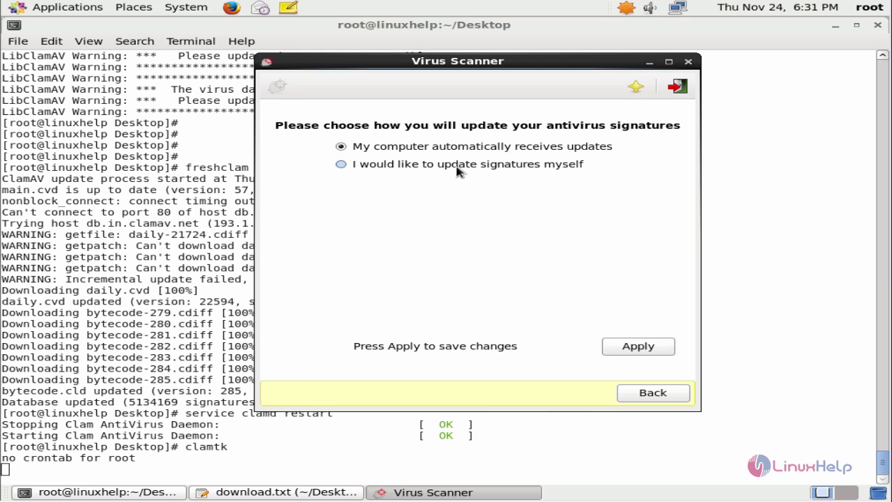
left_click(648, 392)
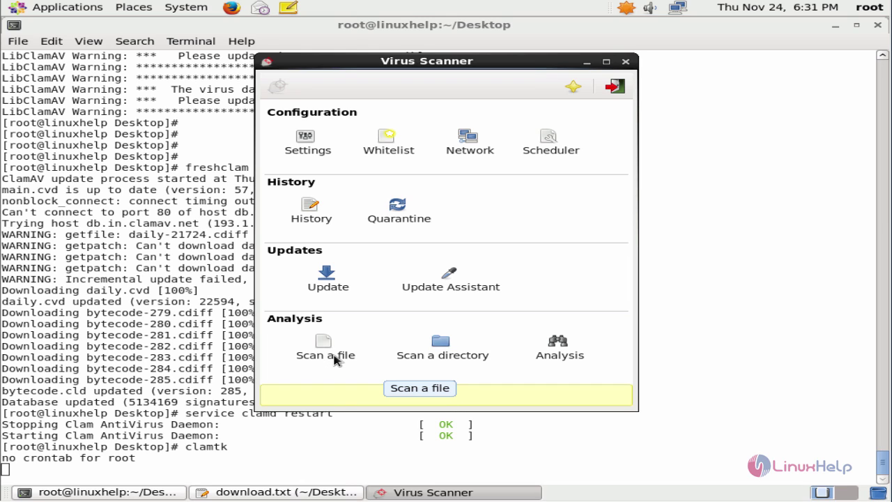
left_click(458, 359)
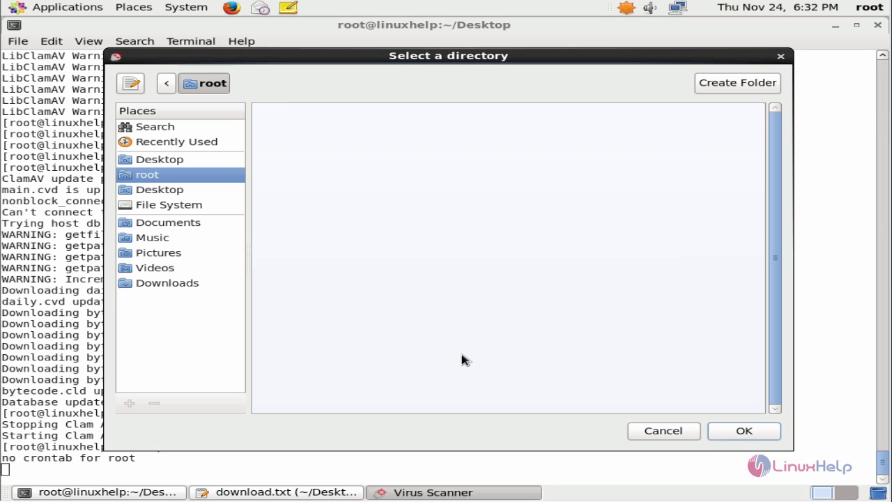